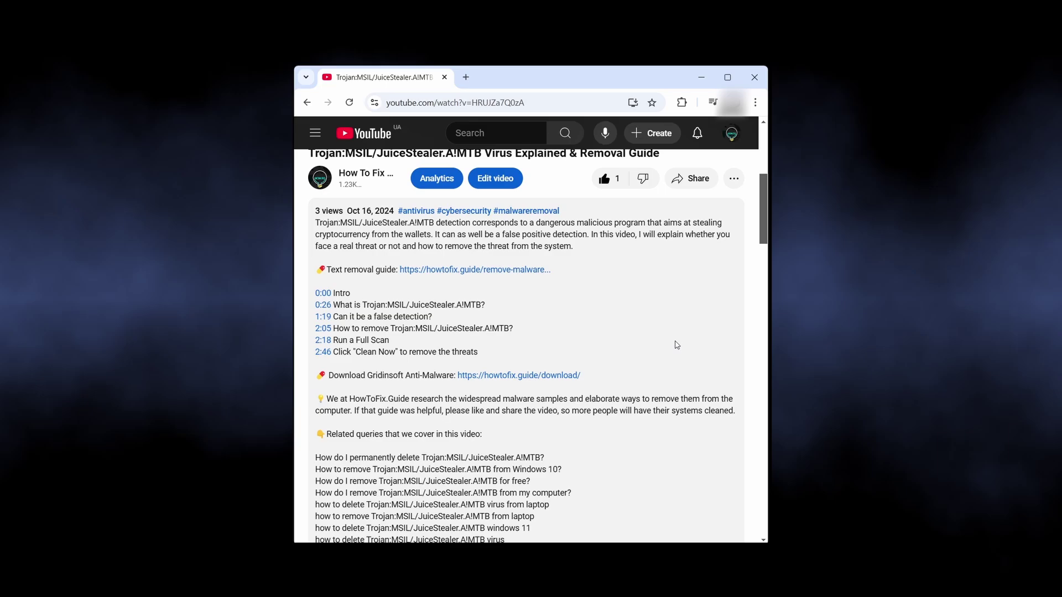
{"action": "scroll", "coordinate": [647, 341], "scroll_direction": "down", "scroll_amount": 2}
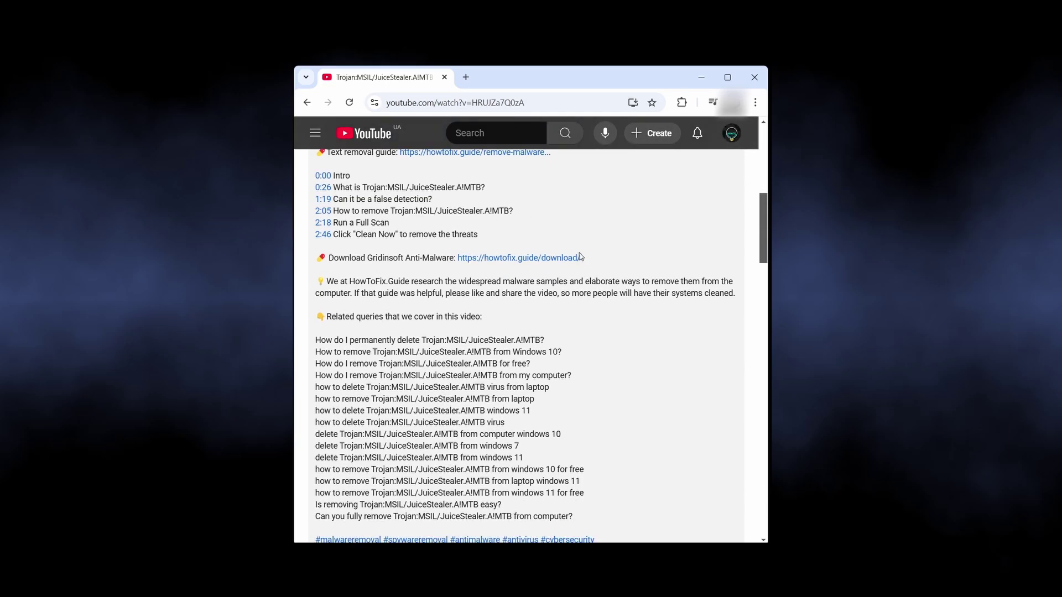
- Follow the description's 'Download Gridinsoft Anti-Malware' link to howtofix.guide/download
{"action": "left_click", "coordinate": [573, 258]}
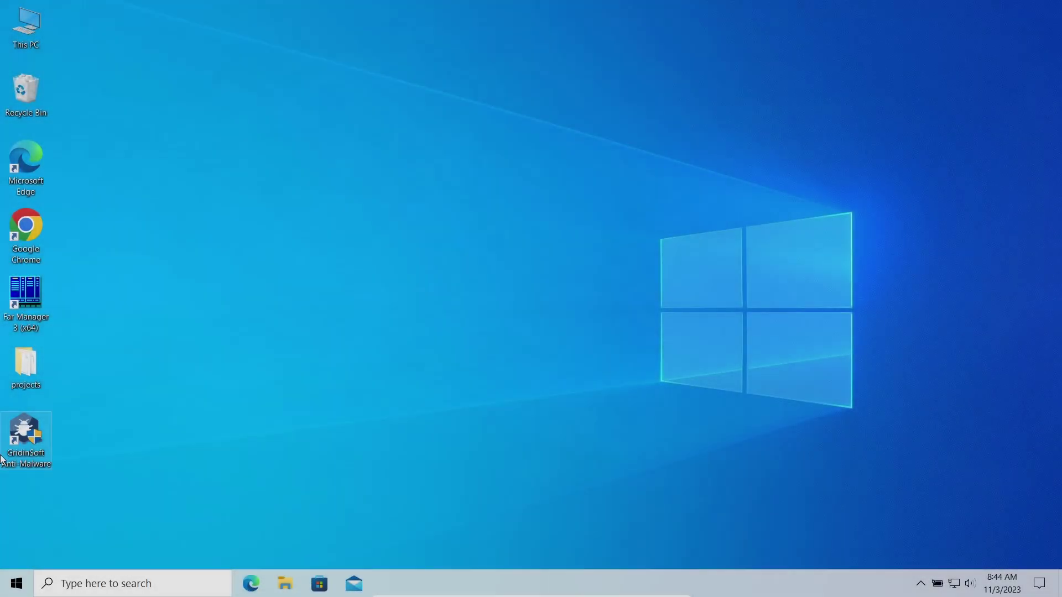
- Shift-restart Windows 10 from the Start menu power options into advanced startup
{"action": "left_click", "coordinate": [16, 583]}
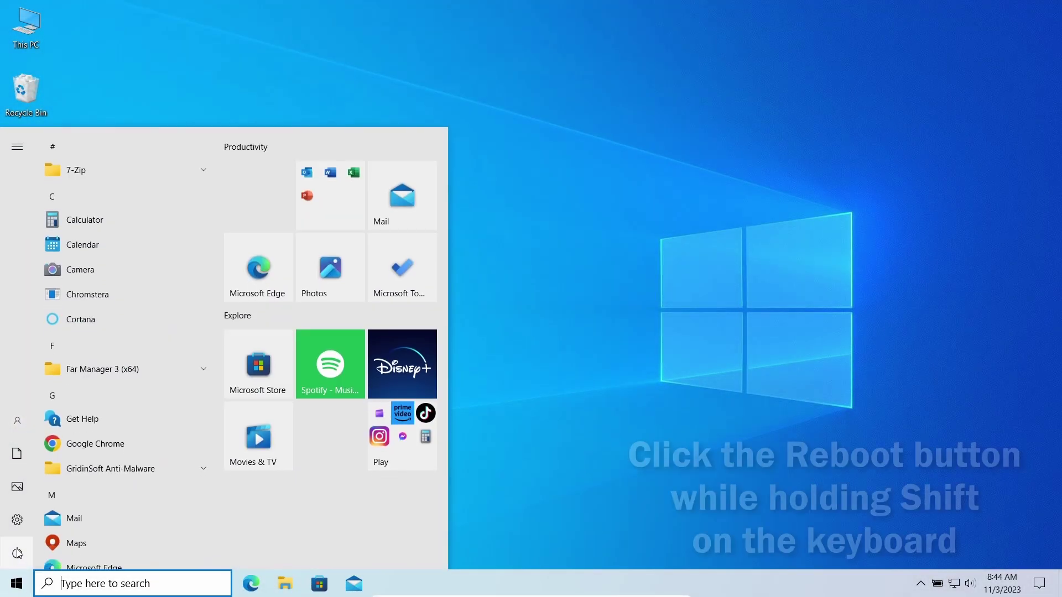
{"action": "left_click", "coordinate": [16, 554]}
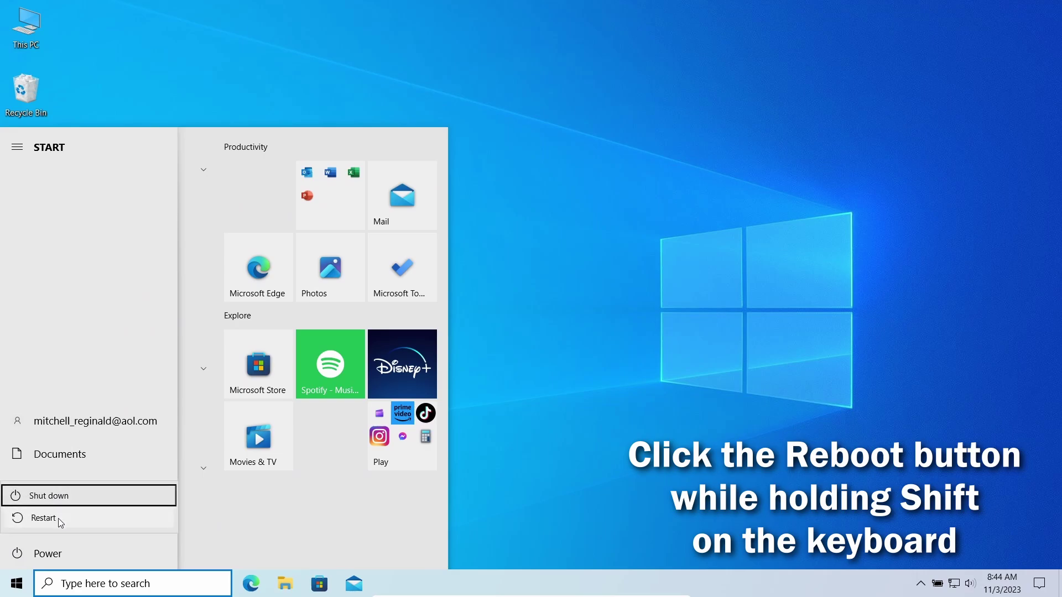
{"action": "left_click", "coordinate": [43, 518], "text": "shift"}
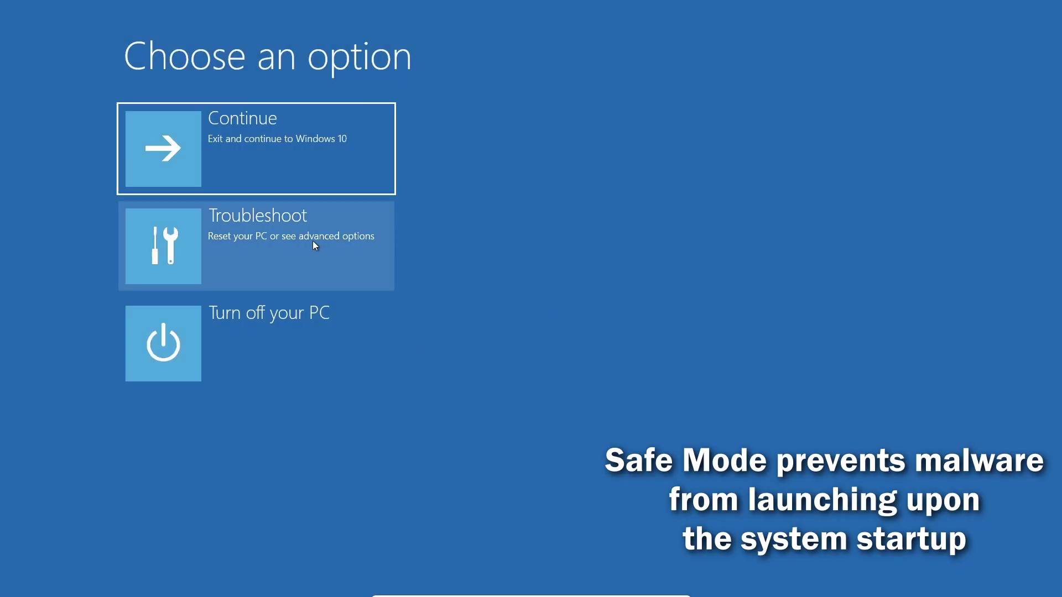
- Choose Troubleshoot on the recovery Choose an option screen
{"action": "left_click", "coordinate": [307, 238]}
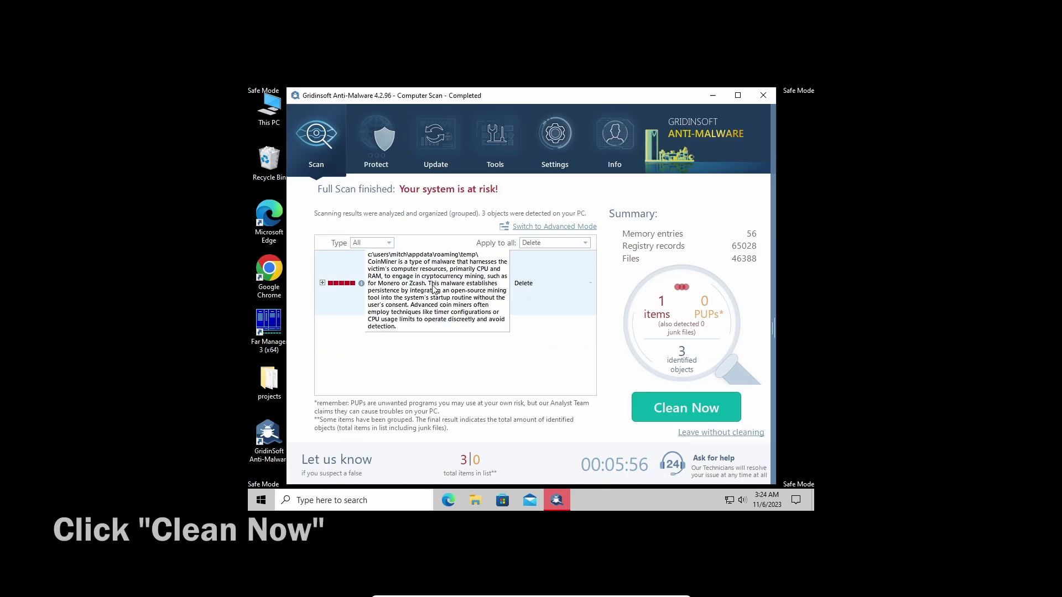
{"action": "mouse_move", "coordinate": [436, 286]}
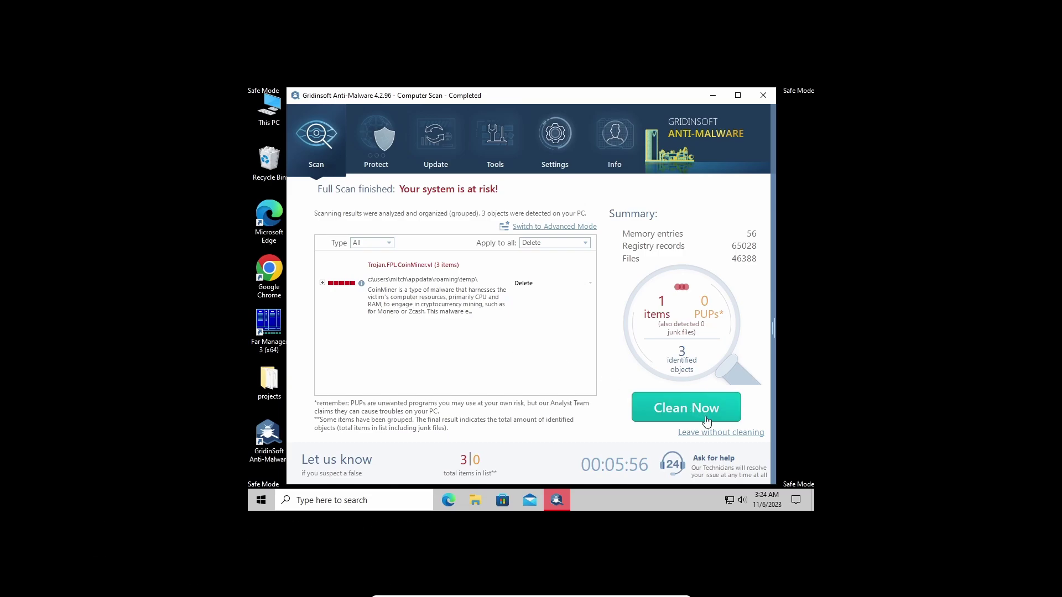
- Clean the three CoinMiner detections, then dismiss the removal summary back to the start-scan screen
{"action": "left_click", "coordinate": [685, 409]}
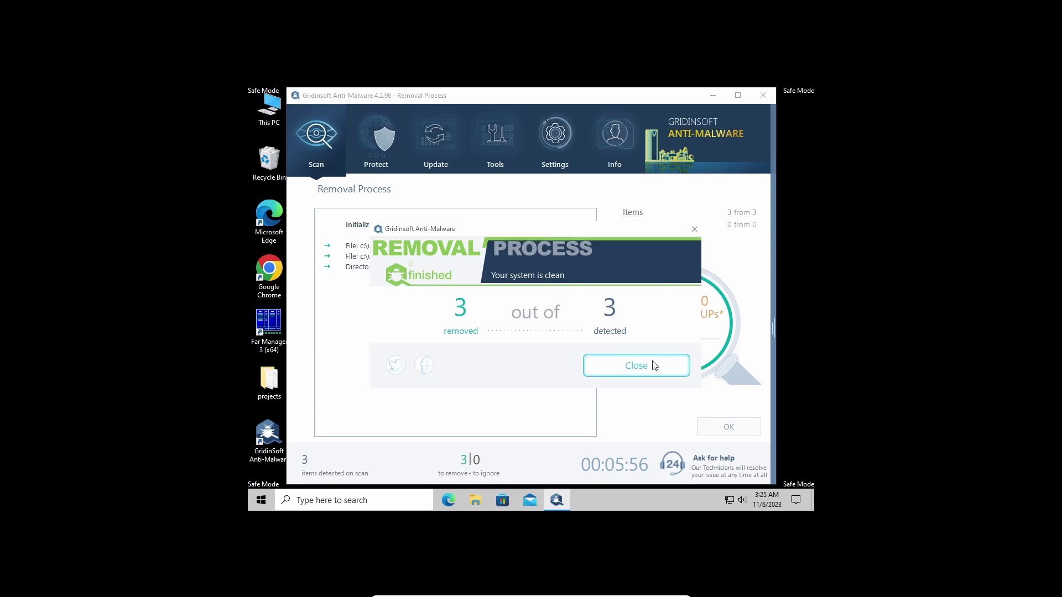
{"action": "left_click", "coordinate": [655, 366]}
{"action": "left_click", "coordinate": [711, 430]}
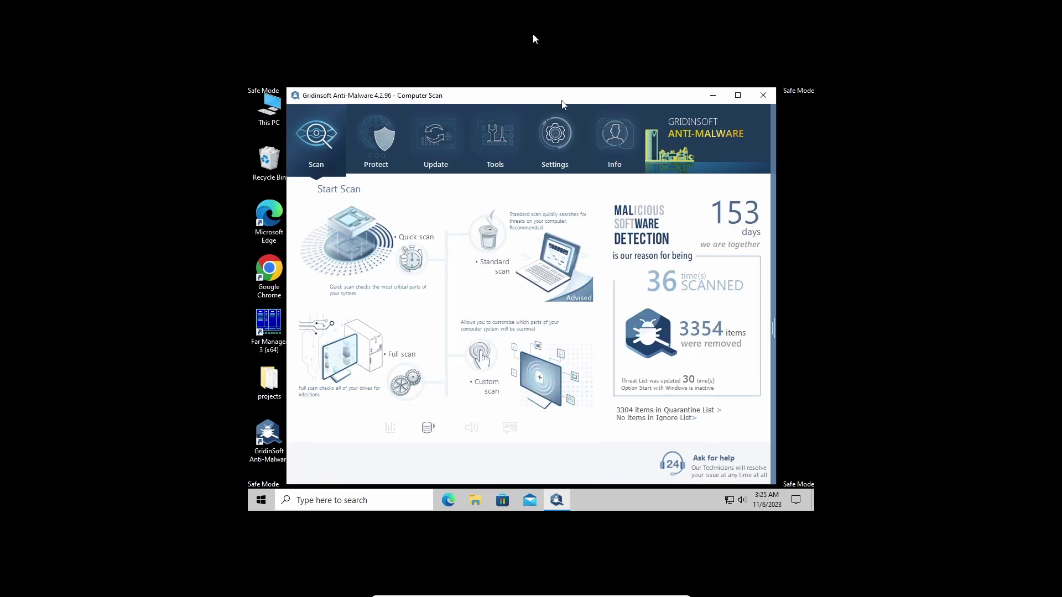